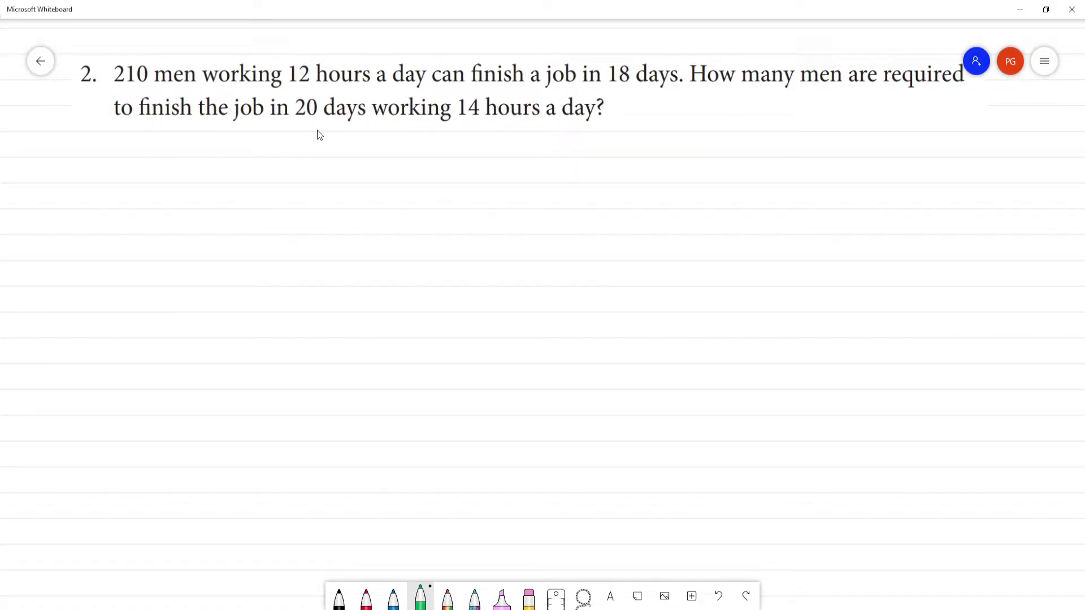
Select the blue pen from the bottom toolbar for handwriting
left_click(394, 596)
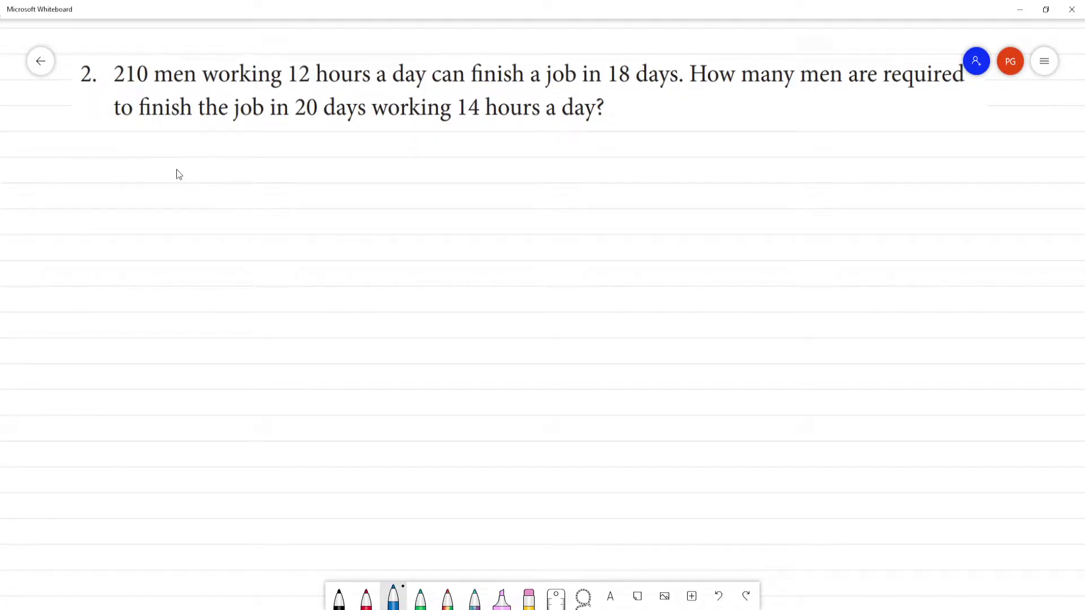
Write the table headings Persons, Days, hours, work and row labels I and II
mouse_move(168, 184)
left_mouse_down()
mouse_move(172, 175)
mouse_move(259, 180)
left_mouse_up()
mouse_move(361, 180)
left_mouse_down()
mouse_move(394, 175)
mouse_move(399, 194)
left_mouse_up()
mouse_move(510, 160)
left_mouse_down()
mouse_move(508, 186)
mouse_move(577, 178)
left_mouse_up()
mouse_move(715, 168)
left_mouse_down()
mouse_move(731, 178)
mouse_move(786, 171)
mouse_move(790, 185)
left_mouse_up()
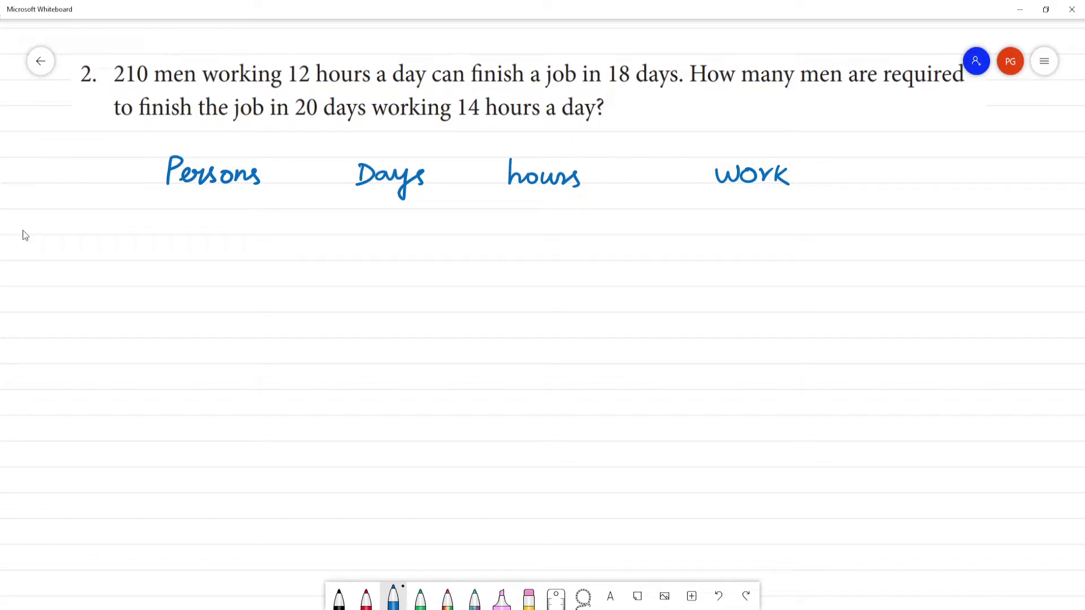
left_click_drag(15, 211, 36, 210)
left_click(23, 271)
mouse_move(15, 263)
left_mouse_down()
mouse_move(34, 262)
mouse_move(41, 291)
left_mouse_up()
Fill row I with 210, 18, 12, 1 and underline men, 18 days and a job in the question
mouse_move(179, 223)
left_mouse_down()
mouse_move(195, 235)
mouse_move(217, 220)
left_mouse_up()
left_click_drag(161, 85, 199, 84)
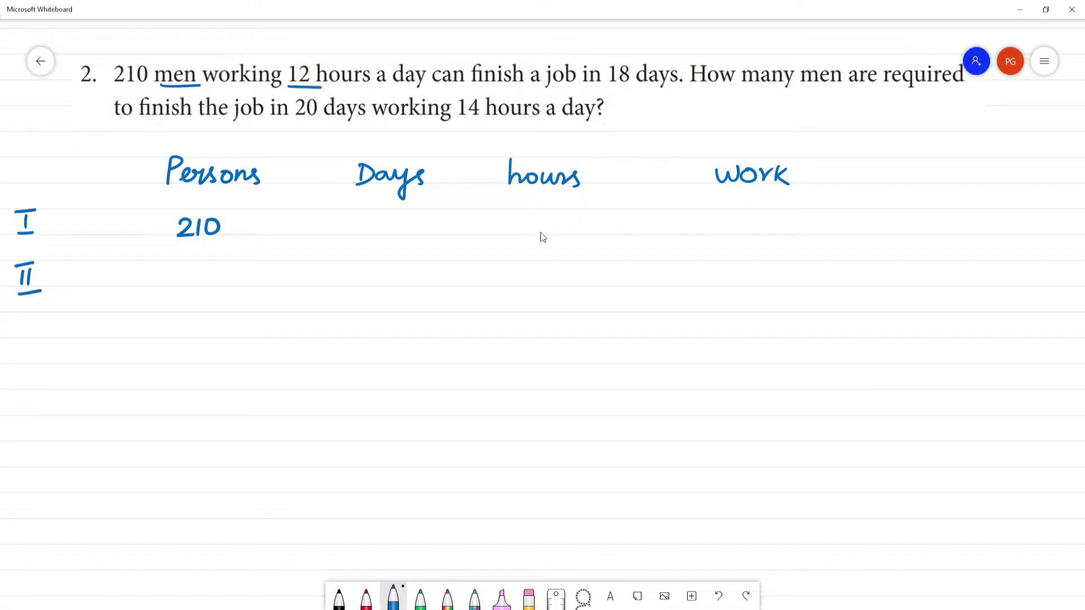
left_click_drag(527, 217, 556, 233)
left_click_drag(609, 86, 649, 89)
left_click_drag(394, 220, 390, 220)
left_click_drag(526, 88, 556, 89)
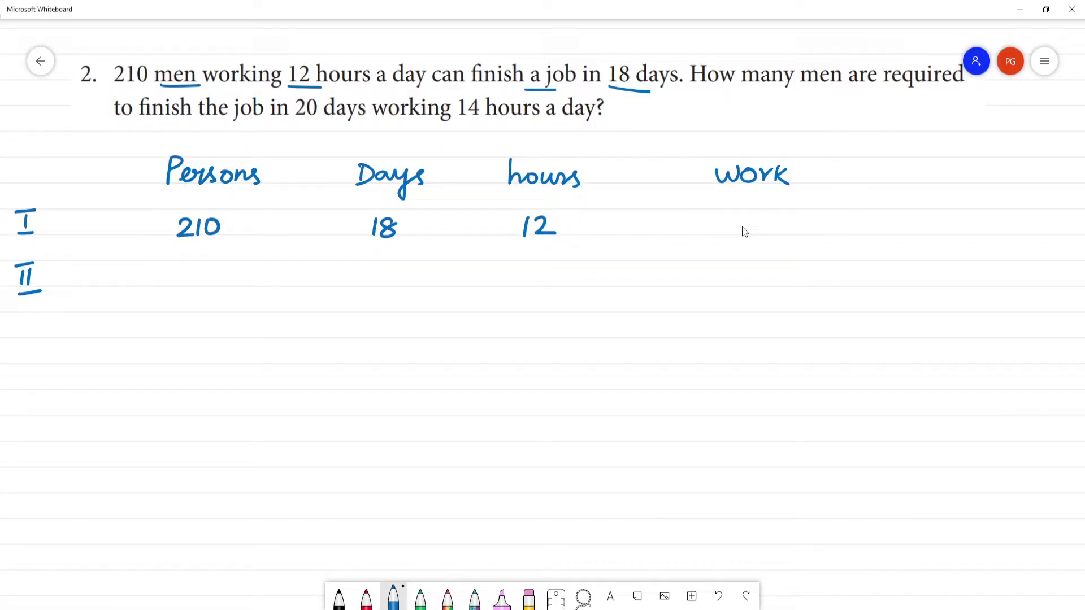
left_click_drag(749, 217, 748, 238)
Fill row II with a green x, then blue 20 and 14, and draw a down arrow beside x
left_click(420, 596)
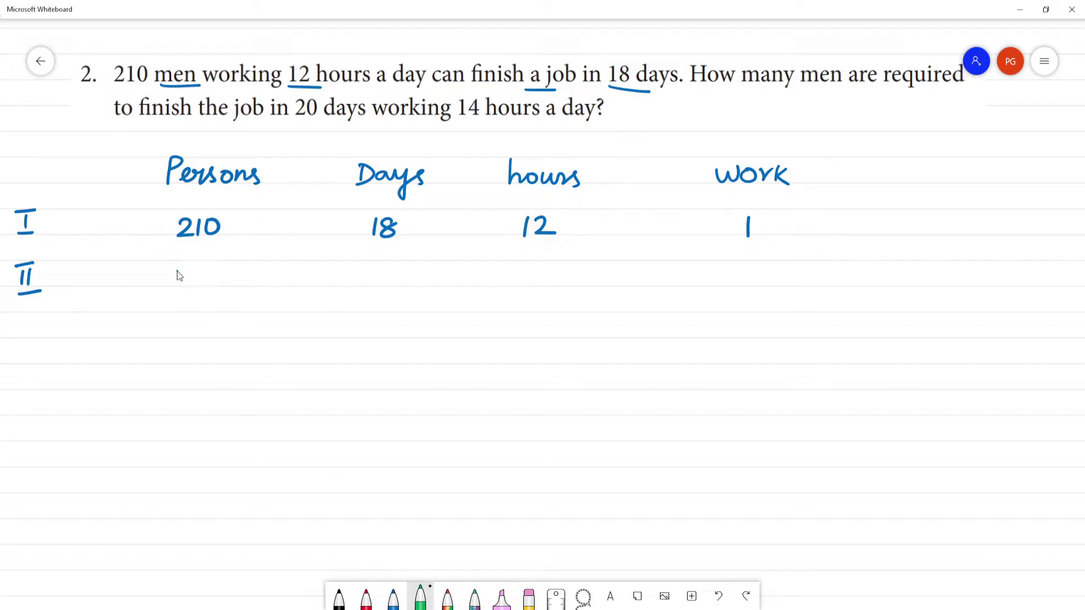
left_click_drag(203, 270, 206, 286)
left_click(394, 596)
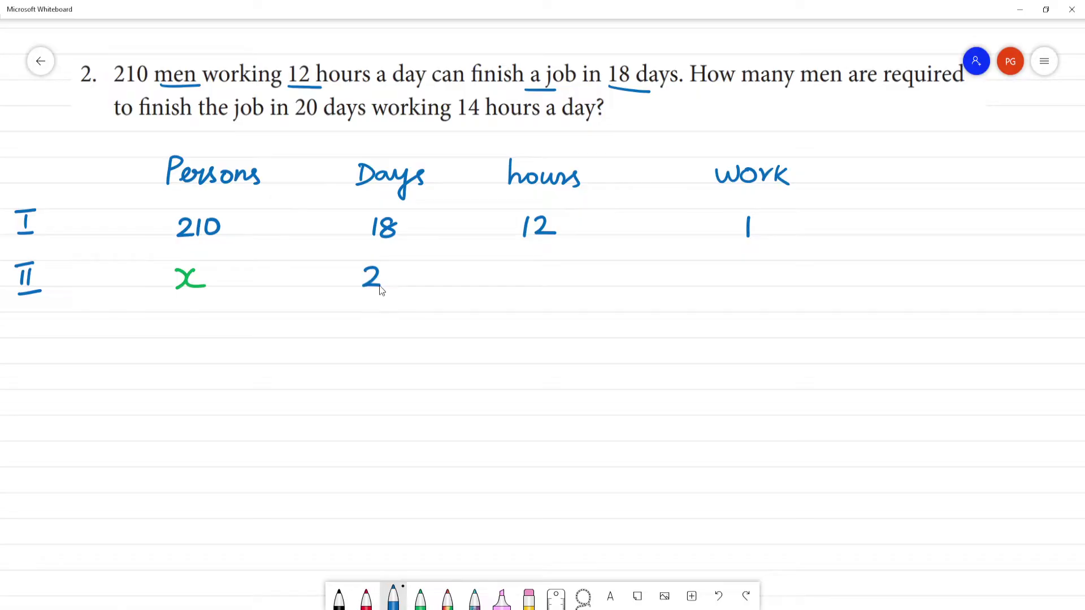
left_click_drag(395, 269, 400, 285)
mouse_move(529, 267)
left_mouse_down()
mouse_move(527, 286)
mouse_move(557, 281)
mouse_move(543, 296)
left_mouse_up()
left_click_drag(253, 243, 252, 276)
left_click_drag(241, 262, 262, 261)
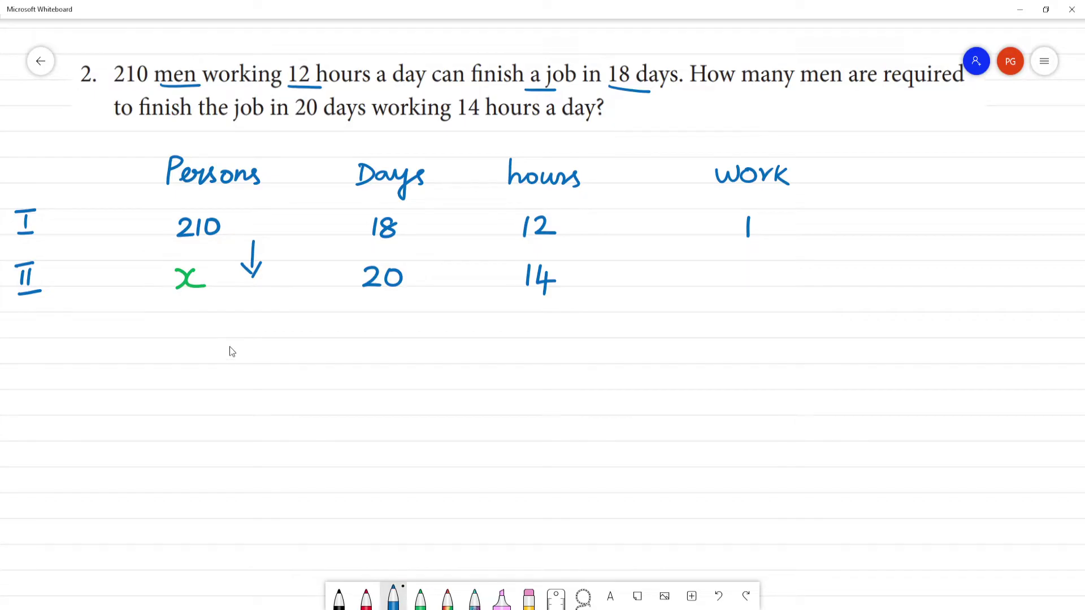
Write P1D1H1/W1 as the formula's left side and enter work 1 in row II
mouse_move(227, 343)
left_mouse_down()
mouse_move(224, 371)
mouse_move(229, 357)
left_mouse_up()
left_click_drag(241, 359, 244, 374)
left_click_drag(357, 350, 357, 367)
left_click_drag(214, 385, 372, 383)
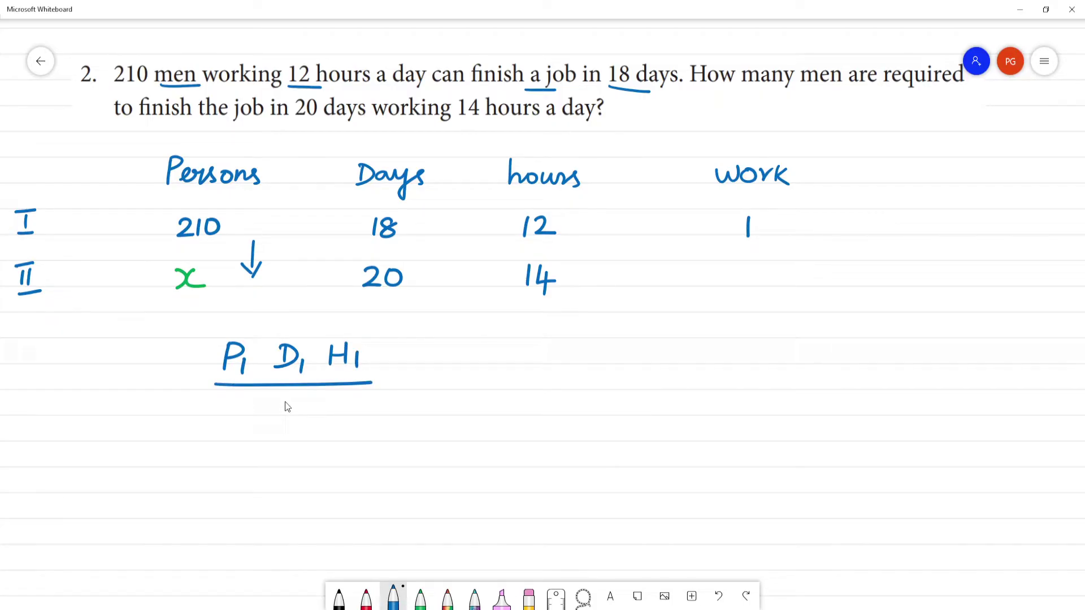
mouse_move(278, 399)
left_mouse_down()
mouse_move(288, 408)
mouse_move(303, 399)
left_mouse_up()
left_click_drag(308, 403, 308, 419)
left_click_drag(746, 268, 745, 290)
Write = P2D2H2 on the right, erasing the mistaken W2 and rewriting H2
left_click_drag(429, 372, 445, 372)
left_click_drag(429, 383, 446, 382)
mouse_move(489, 354)
left_mouse_down()
mouse_move(488, 382)
mouse_move(492, 368)
mouse_move(517, 385)
mouse_move(561, 377)
mouse_move(582, 395)
mouse_move(634, 357)
mouse_move(643, 386)
left_mouse_up()
left_click_drag(489, 395, 643, 395)
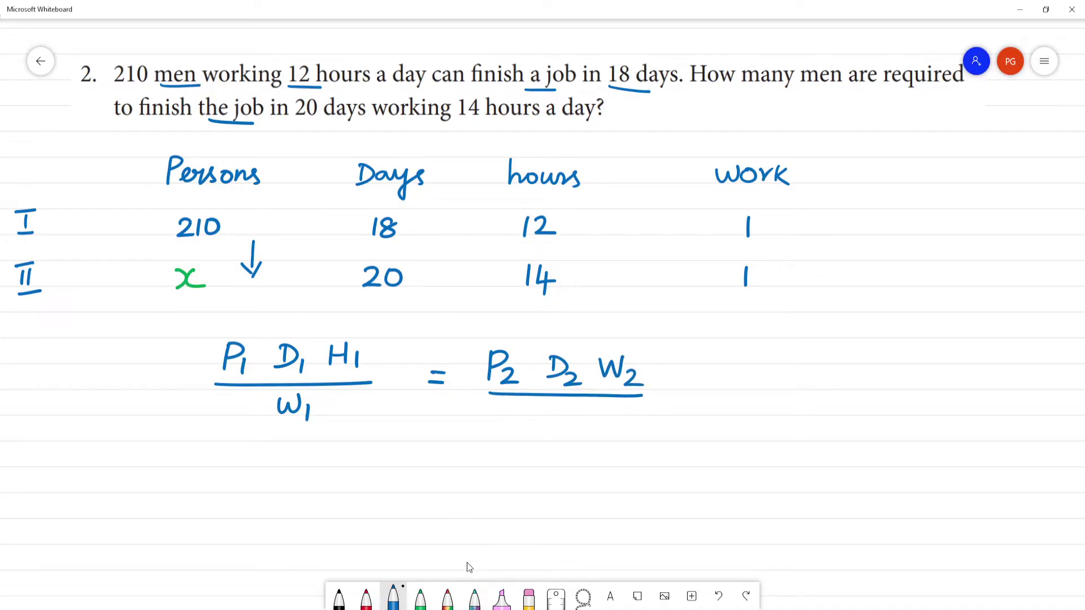
left_click(529, 598)
left_click_drag(599, 362, 644, 385)
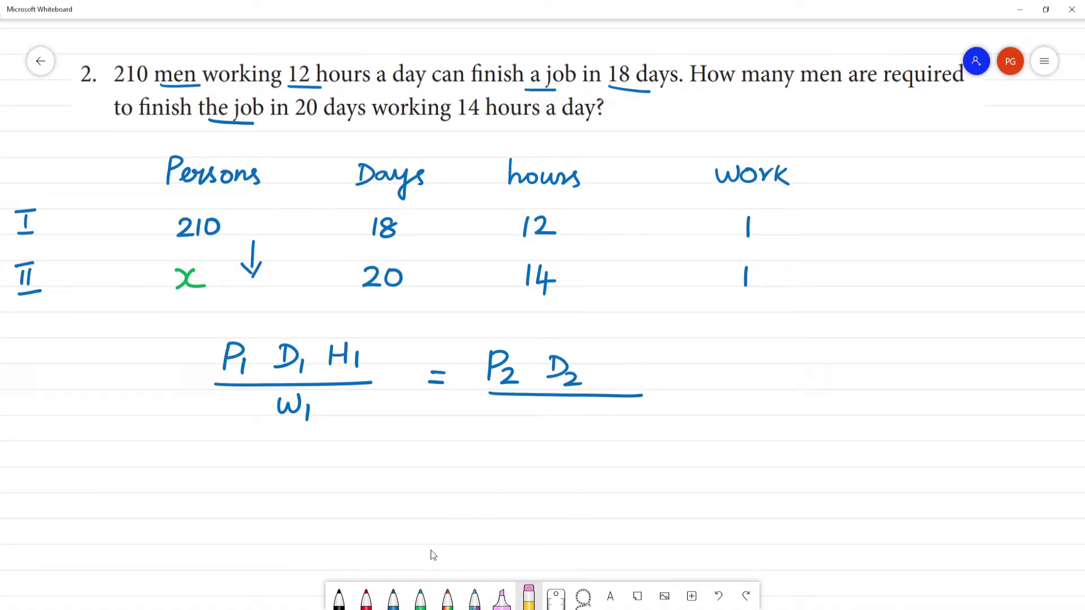
left_click(394, 598)
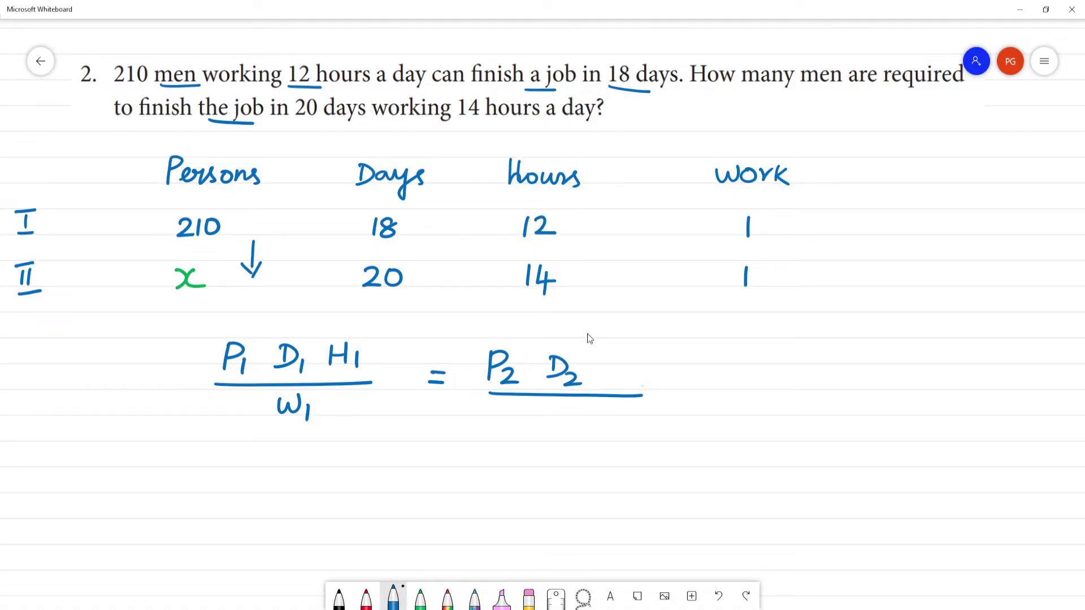
left_click_drag(622, 359, 622, 380)
left_click_drag(628, 367, 646, 385)
Finish W2 under the right fraction and start the substitution with 210 × 18 × 12 over a fraction line
left_click_drag(558, 420, 574, 424)
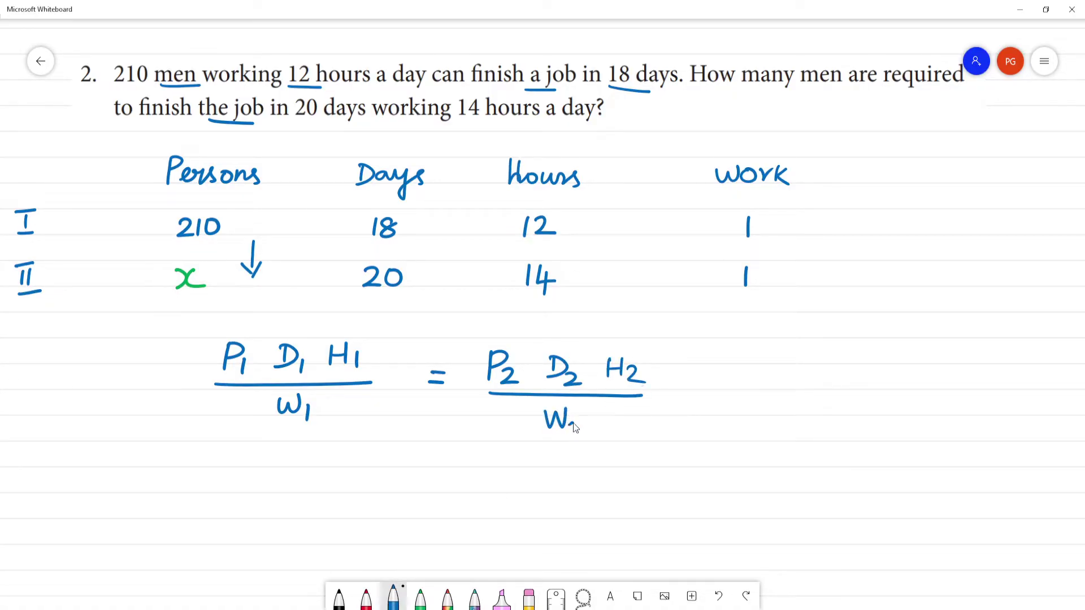
left_click(393, 598)
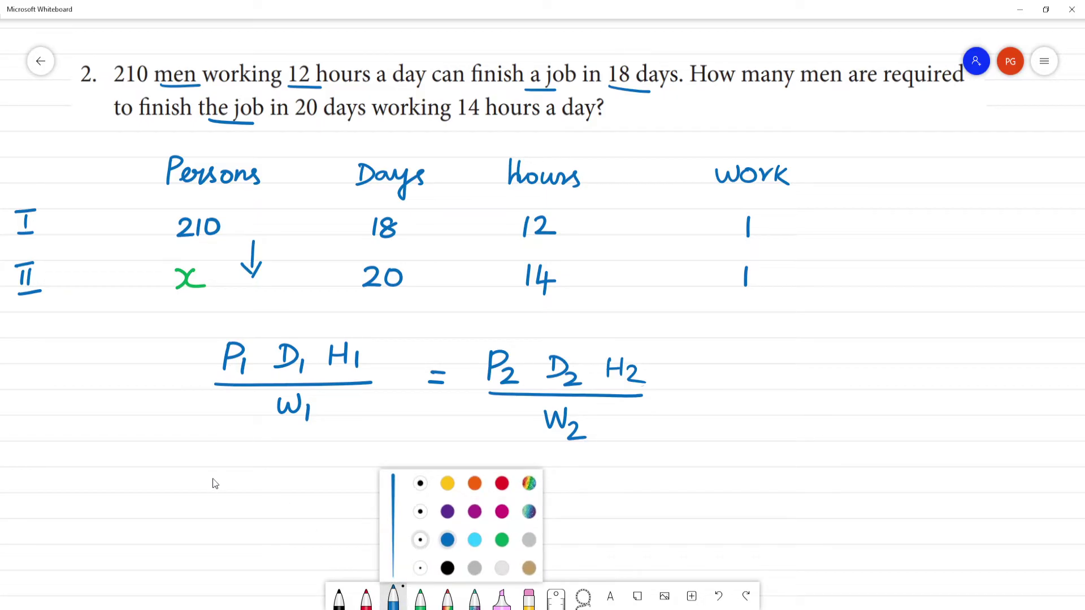
mouse_move(209, 476)
left_mouse_down()
mouse_move(226, 490)
mouse_move(247, 476)
mouse_move(280, 492)
mouse_move(267, 493)
mouse_move(315, 473)
mouse_move(349, 492)
left_mouse_up()
mouse_move(350, 478)
left_mouse_down()
mouse_move(336, 493)
mouse_move(369, 492)
left_mouse_up()
left_click_drag(206, 508, 461, 493)
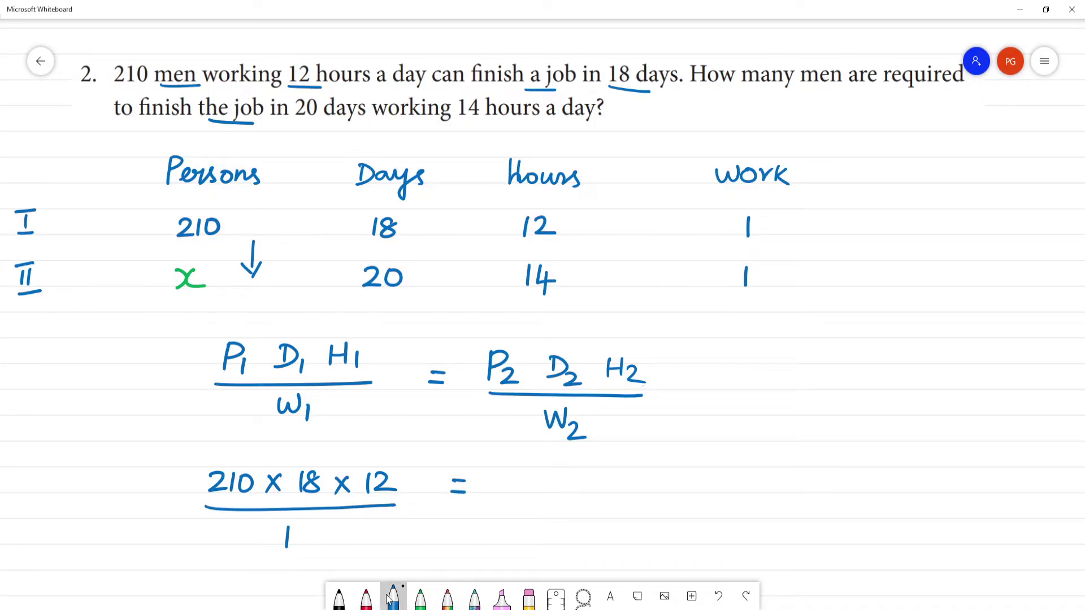
Write the right side as a green x, then × 20 × 14 over 1 in blue
left_click(421, 596)
left_click_drag(485, 478, 488, 495)
mouse_move(501, 477)
left_mouse_down()
mouse_move(500, 496)
mouse_move(539, 495)
left_mouse_up()
left_click(393, 597)
left_click_drag(539, 478, 523, 496)
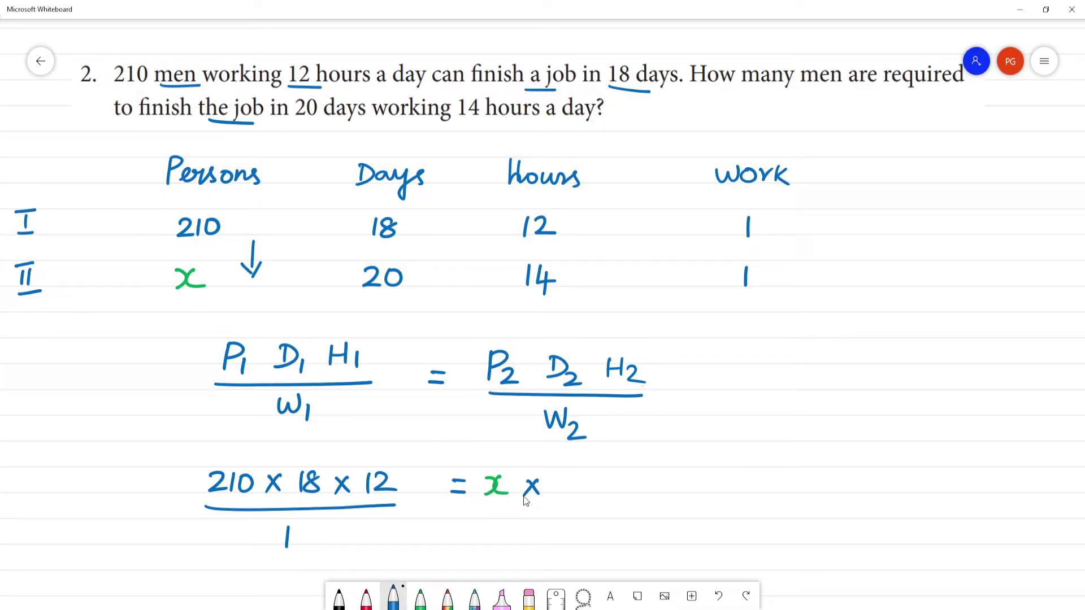
mouse_move(587, 484)
left_mouse_down()
mouse_move(586, 476)
mouse_move(632, 487)
mouse_move(620, 488)
left_mouse_up()
mouse_move(653, 473)
left_mouse_down()
mouse_move(654, 489)
mouse_move(680, 484)
left_mouse_up()
left_click_drag(670, 472, 671, 502)
left_click_drag(484, 507, 671, 503)
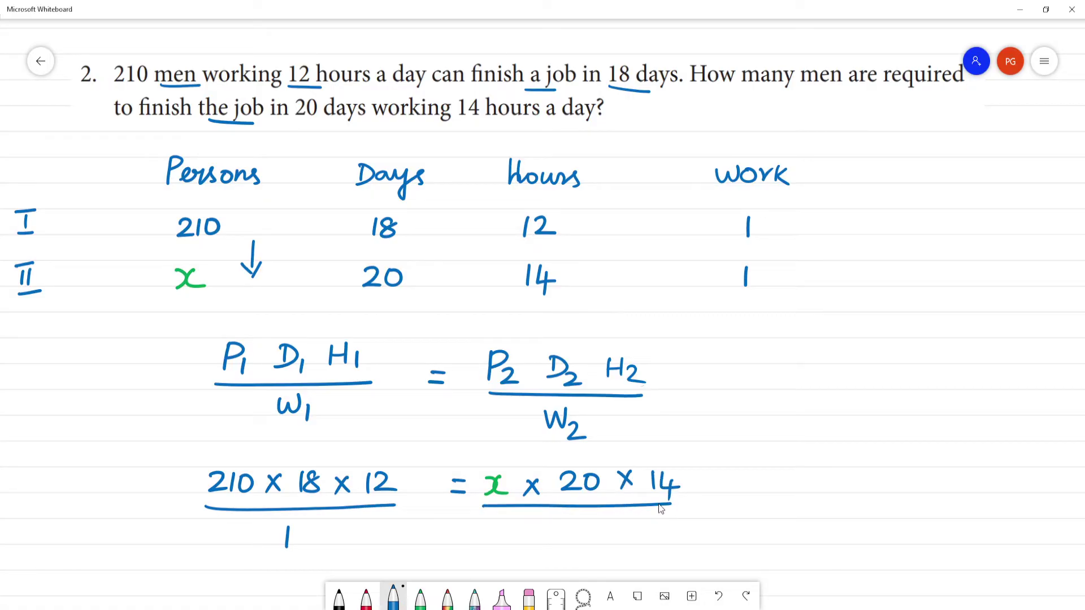
left_click_drag(551, 525, 562, 537)
left_click(529, 597)
left_click(394, 597)
Pan the canvas up to bring blank space below the working into view, keeping blue ink
scroll(115, 477, "down", 1)
left_click_drag(119, 465, 110, 305)
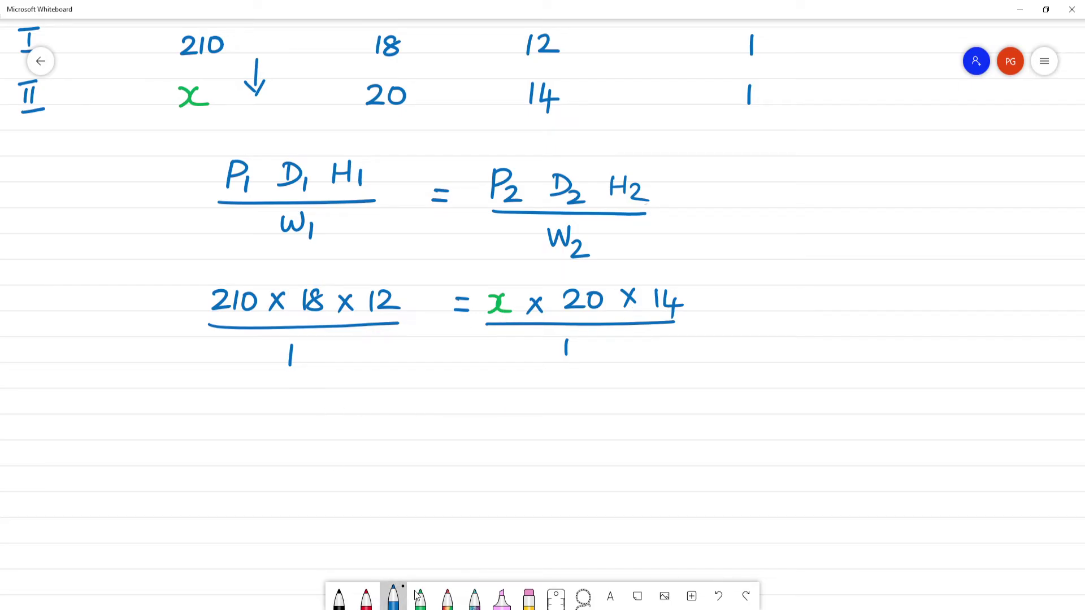
left_click(394, 603)
Rewrite x as 210 × 18 × 12 over 20 × 14 below the equation
left_click_drag(230, 422, 242, 435)
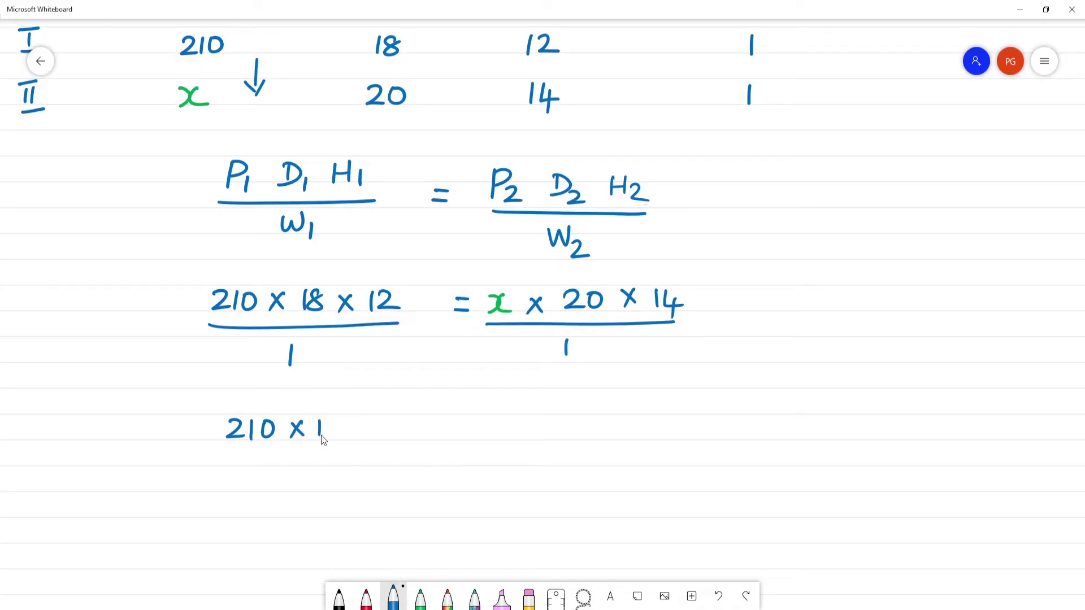
mouse_move(337, 421)
left_mouse_down()
mouse_move(330, 439)
mouse_move(369, 438)
mouse_move(356, 439)
left_mouse_up()
left_click_drag(382, 424, 382, 431)
left_click_drag(225, 455, 406, 450)
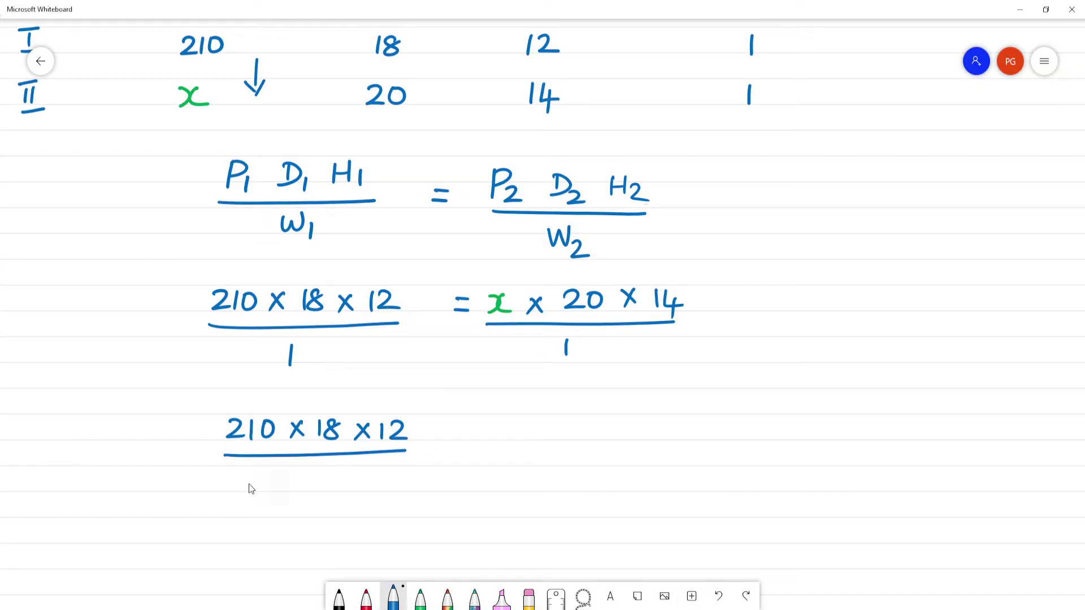
mouse_move(244, 478)
left_mouse_down()
mouse_move(258, 492)
mouse_move(270, 476)
mouse_move(307, 493)
mouse_move(294, 493)
left_mouse_up()
left_click_drag(336, 474, 346, 490)
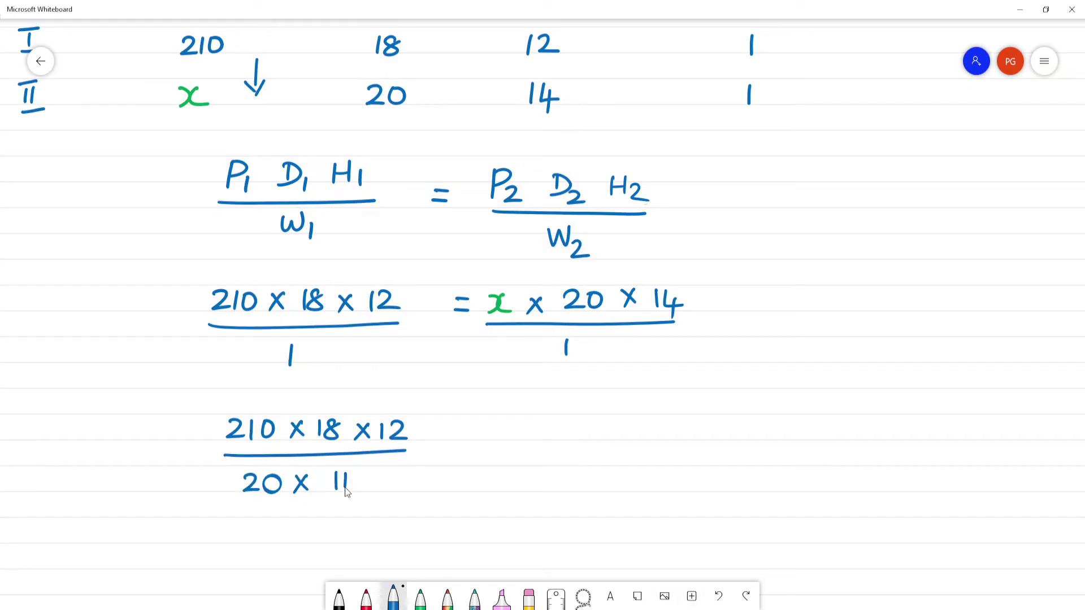
Cross out common factors in green, writing 3 above the cancelled 210
left_click(420, 598)
left_click_drag(281, 469, 264, 508)
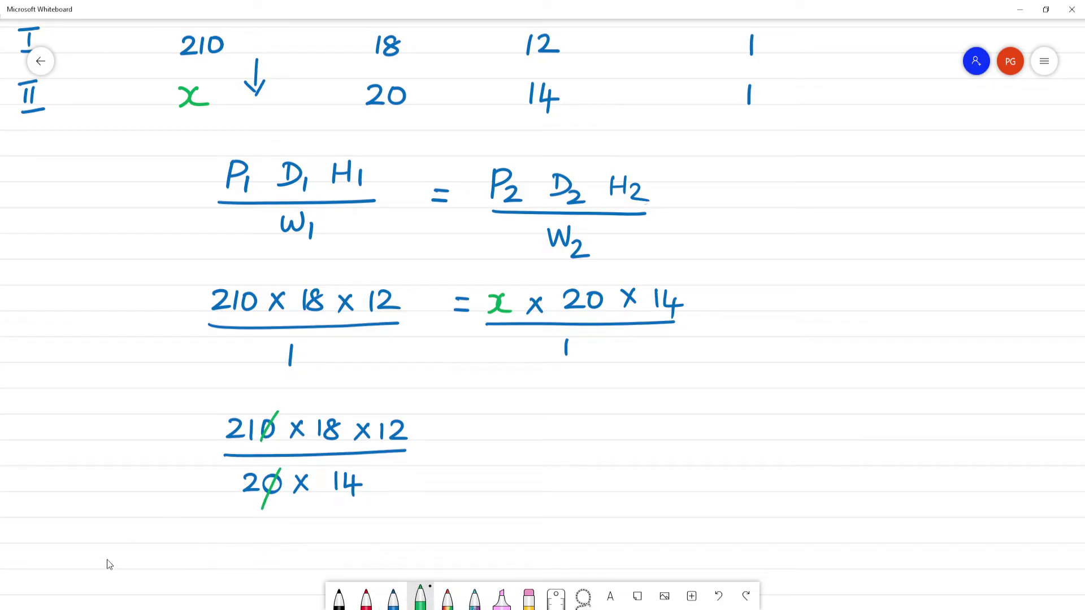
left_click_drag(258, 414, 213, 450)
left_click_drag(215, 394, 205, 419)
mouse_move(358, 470)
left_mouse_down()
mouse_move(318, 504)
mouse_move(383, 512)
left_mouse_up()
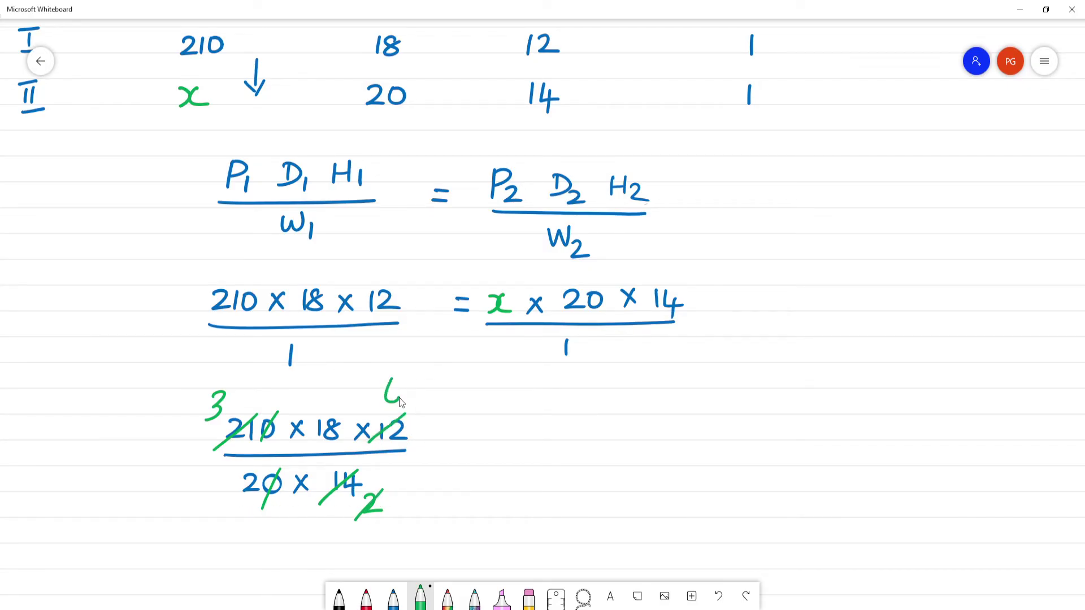
left_click_drag(260, 470, 230, 507)
mouse_move(404, 380)
left_mouse_down()
mouse_move(375, 411)
mouse_move(415, 390)
mouse_move(409, 403)
left_mouse_up()
Write the simplified product 3 × 18 × 3 in blue at the right
left_click(394, 596)
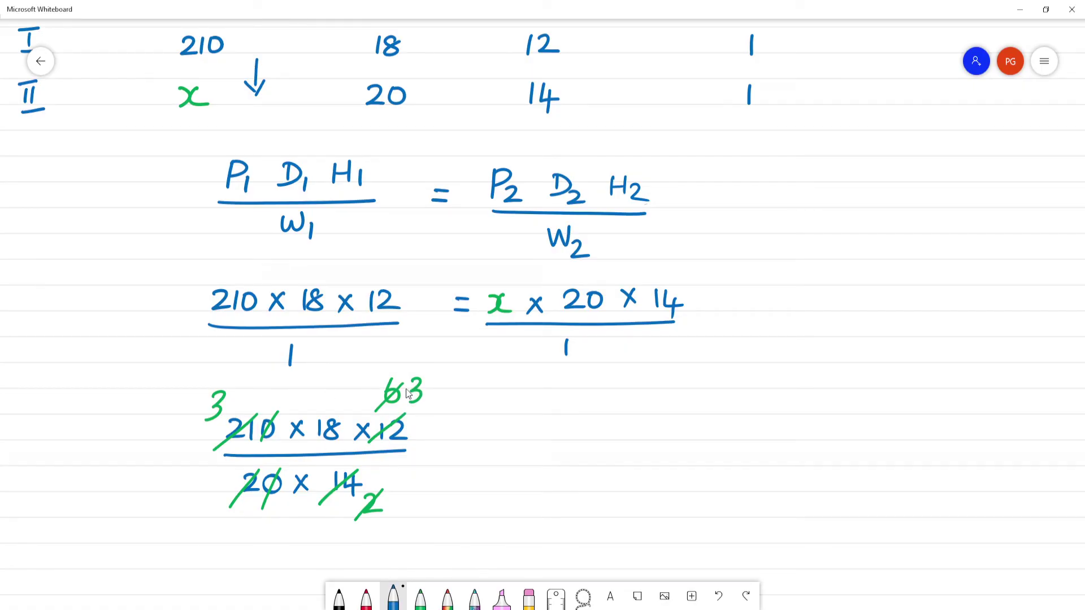
left_click_drag(859, 239, 859, 258)
mouse_move(884, 241)
left_mouse_down()
mouse_move(897, 258)
mouse_move(884, 259)
left_mouse_up()
mouse_move(916, 238)
left_mouse_down()
mouse_move(917, 257)
mouse_move(955, 261)
mouse_move(940, 262)
left_mouse_up()
mouse_move(967, 240)
left_mouse_down()
mouse_move(982, 257)
mouse_move(970, 259)
left_mouse_up()
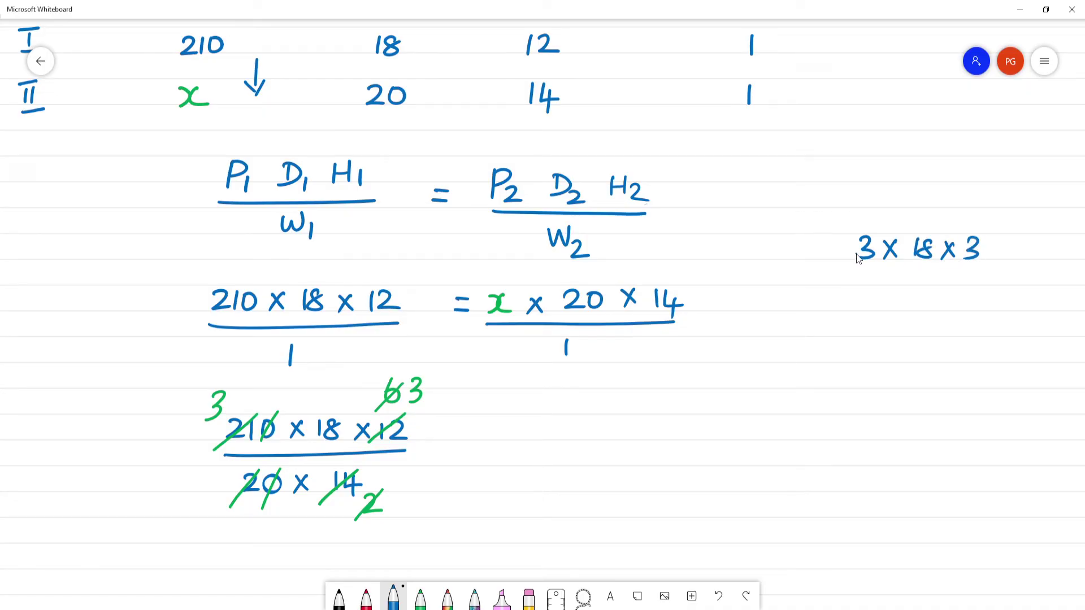
Work out 18 × 9 = 162 vertically at the right, with a carry of 7
left_click(856, 254)
mouse_move(904, 293)
left_mouse_down()
mouse_move(905, 311)
mouse_move(918, 294)
mouse_move(917, 340)
mouse_move(945, 343)
left_mouse_up()
mouse_move(857, 320)
left_mouse_down()
mouse_move(871, 338)
mouse_move(855, 338)
left_mouse_up()
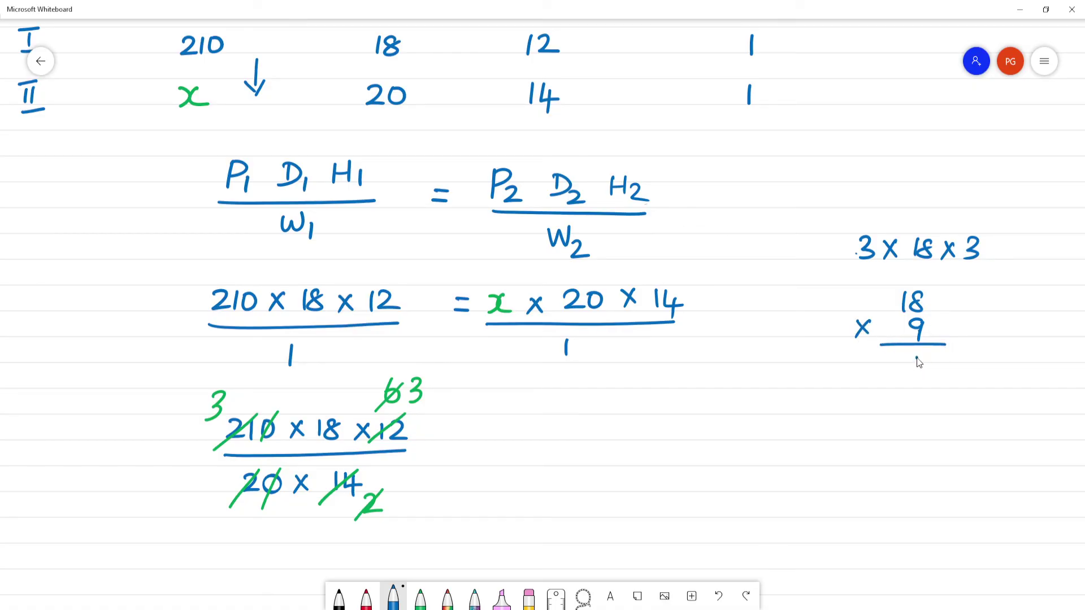
left_click_drag(893, 274, 903, 290)
left_click(901, 310)
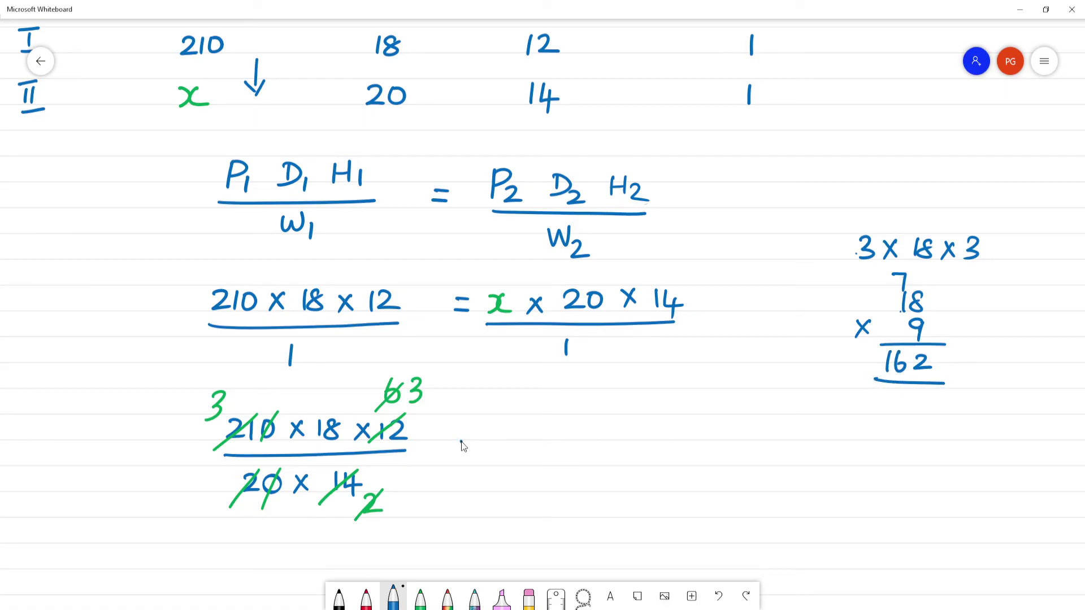
Write = x after the cancelled fraction and conclude x = 162 men
left_click_drag(460, 433, 473, 431)
left_click_drag(460, 442, 473, 442)
mouse_move(596, 497)
left_mouse_down()
mouse_move(595, 518)
mouse_move(609, 516)
left_mouse_up()
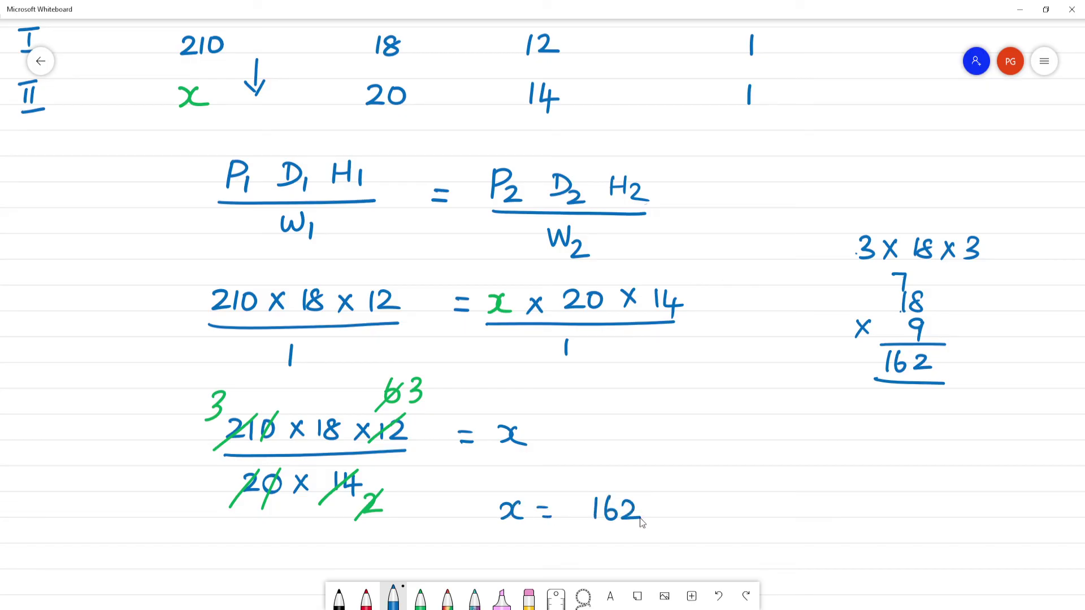
left_click_drag(682, 508, 744, 511)
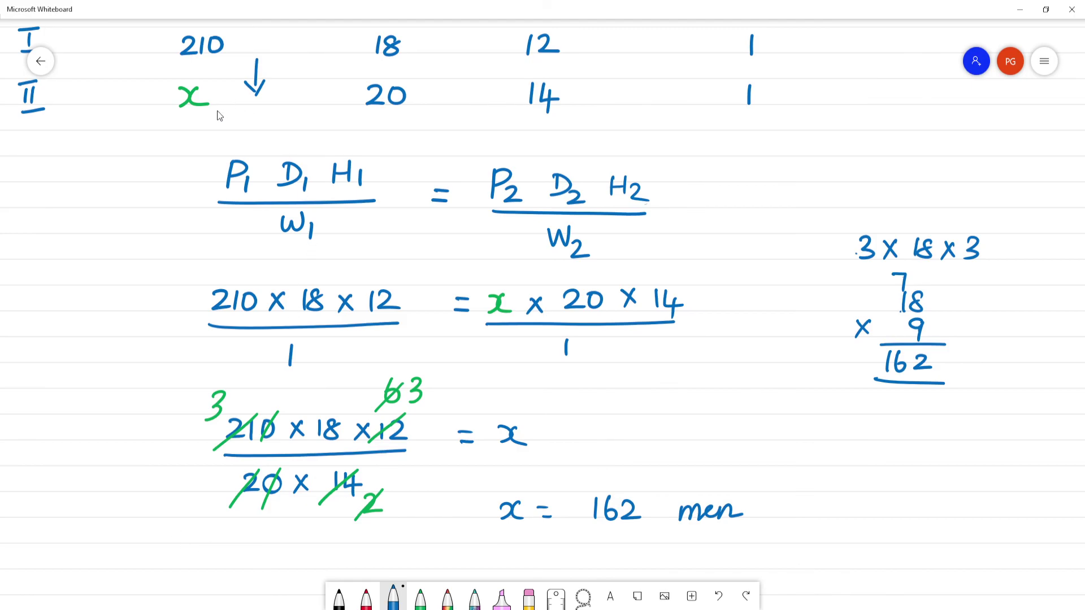